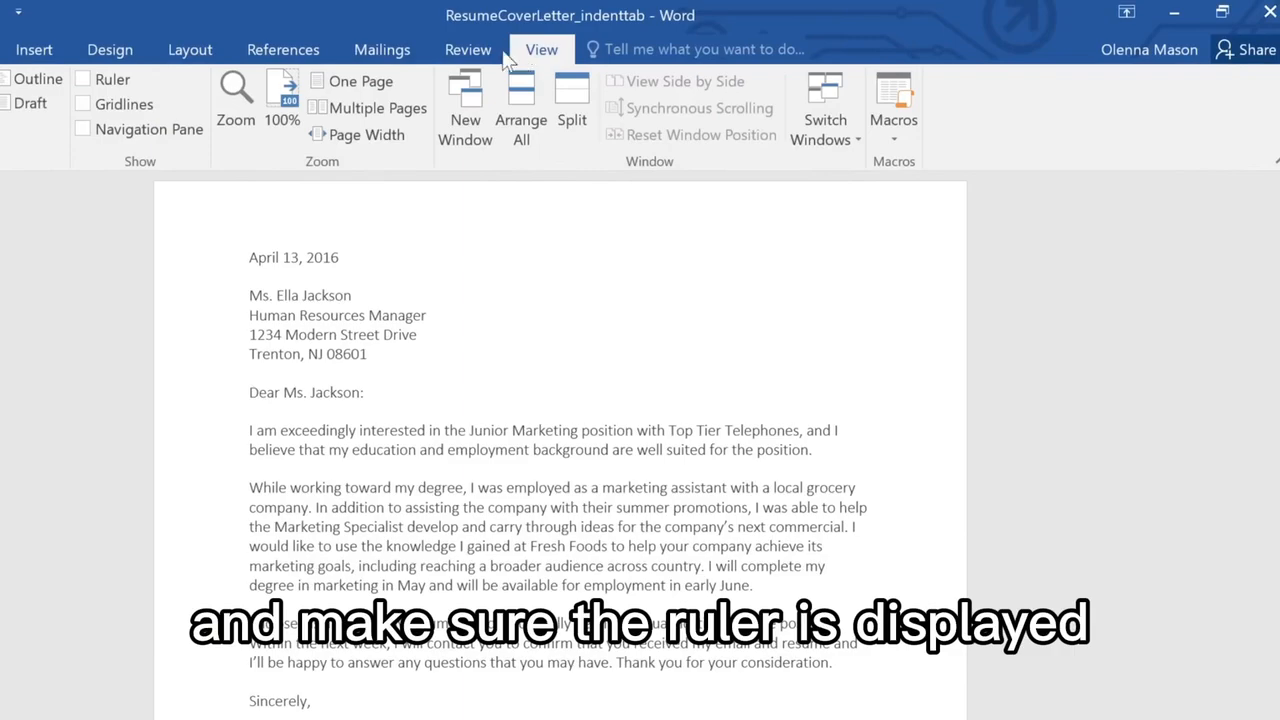
Step: Display the ruler and indent the first line of the paragraph beginning "I am exceedingly interested" by one tab
left_click(84, 82)
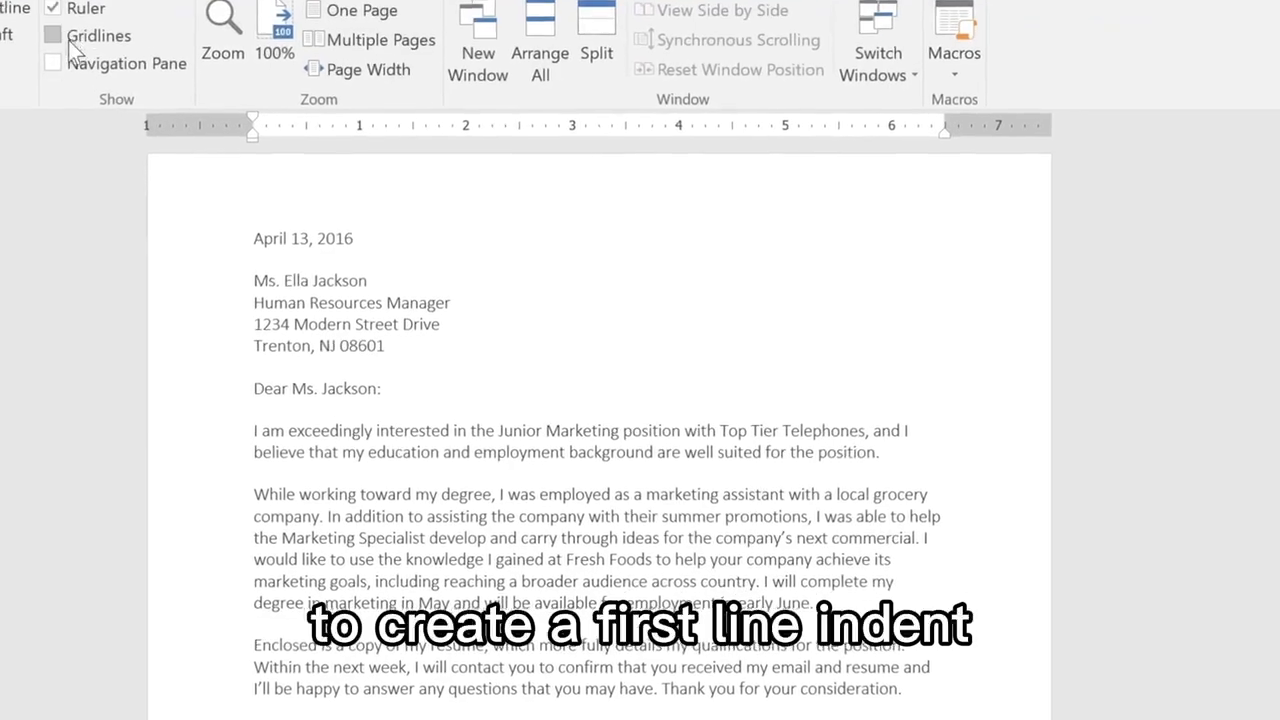
left_click(242, 394)
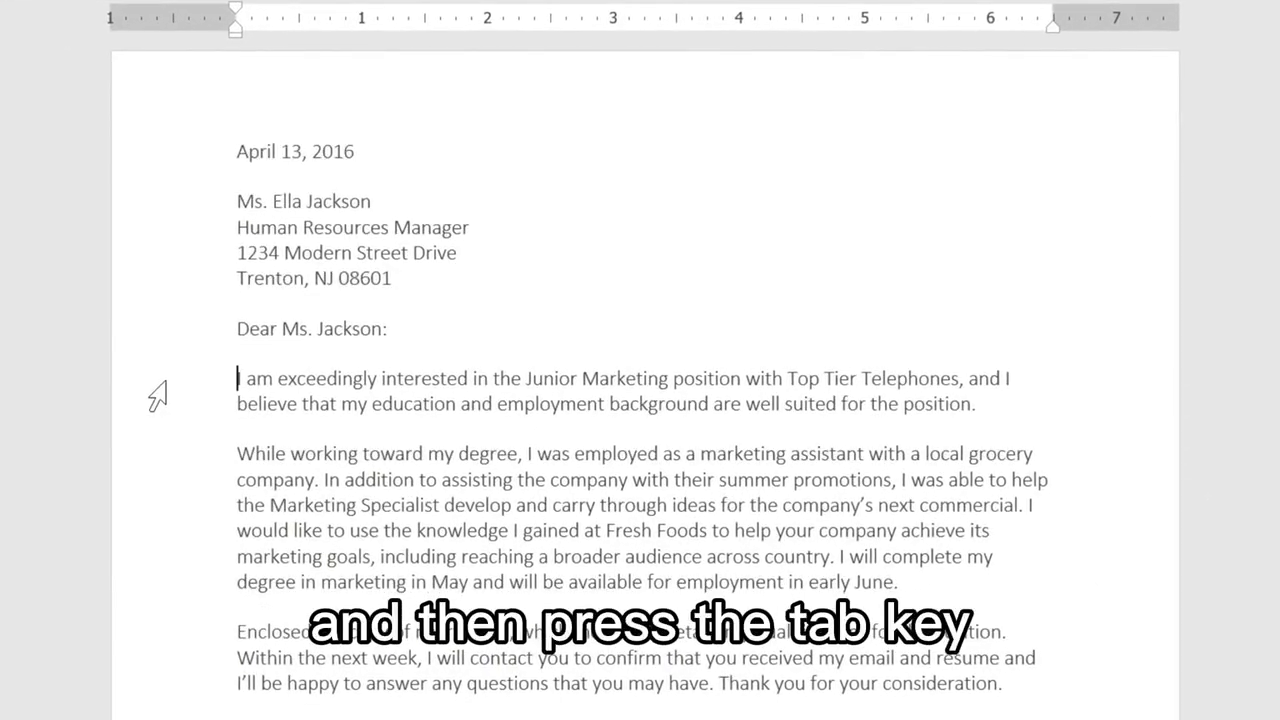
key("Tab")
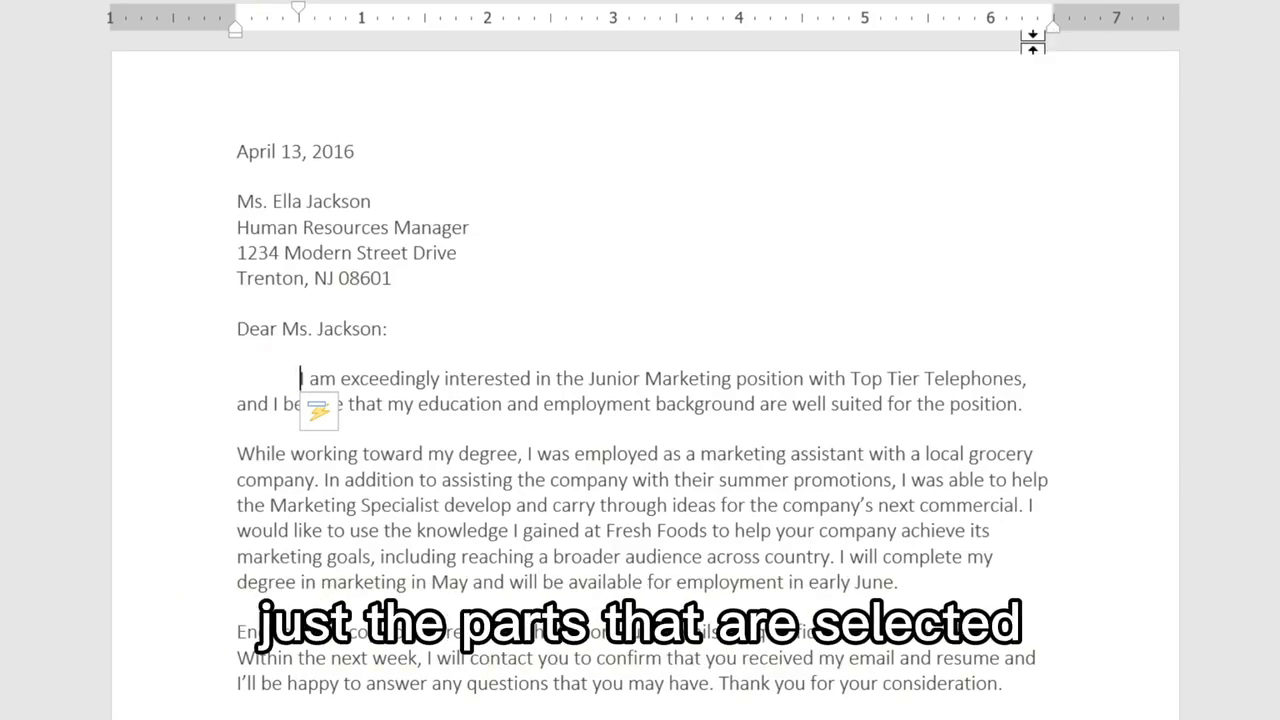
Step: Set a 1-inch first-line indent on the letter's body paragraphs, and try a hanging indent with the following lines at about 0.55 inch
left_click_drag(299, 377, 1020, 705)
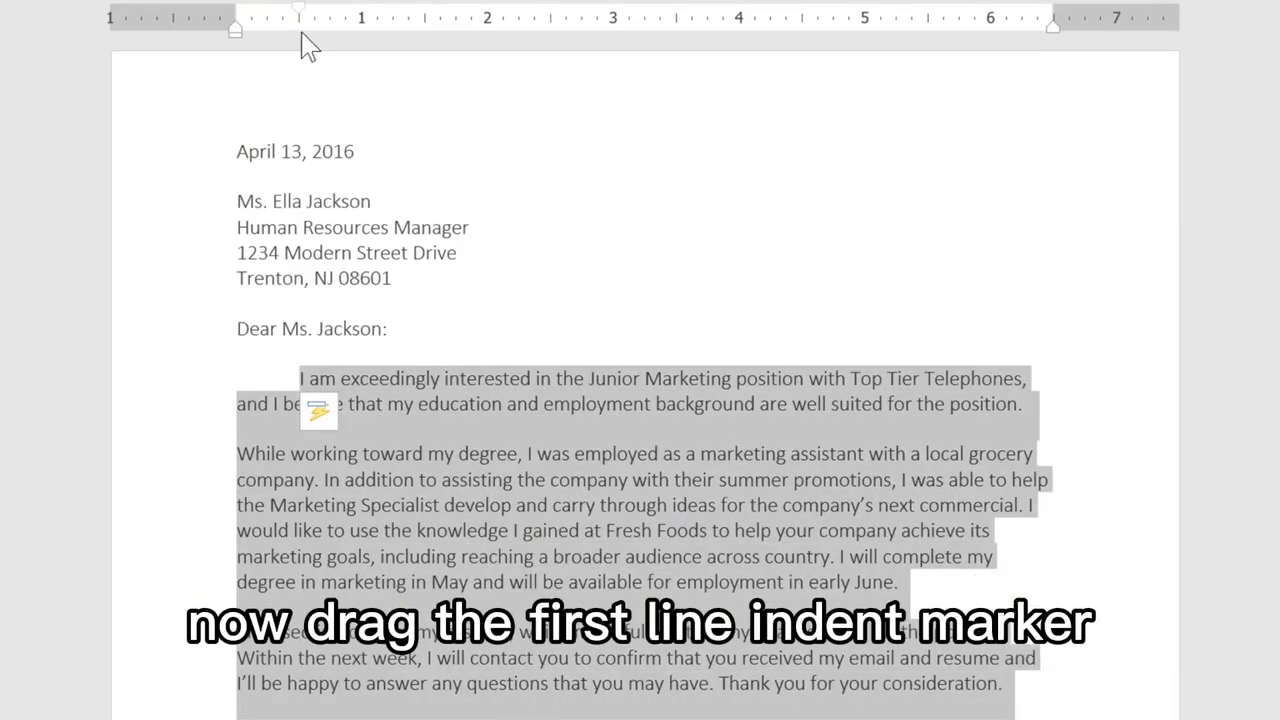
left_click_drag(303, 20, 363, 21)
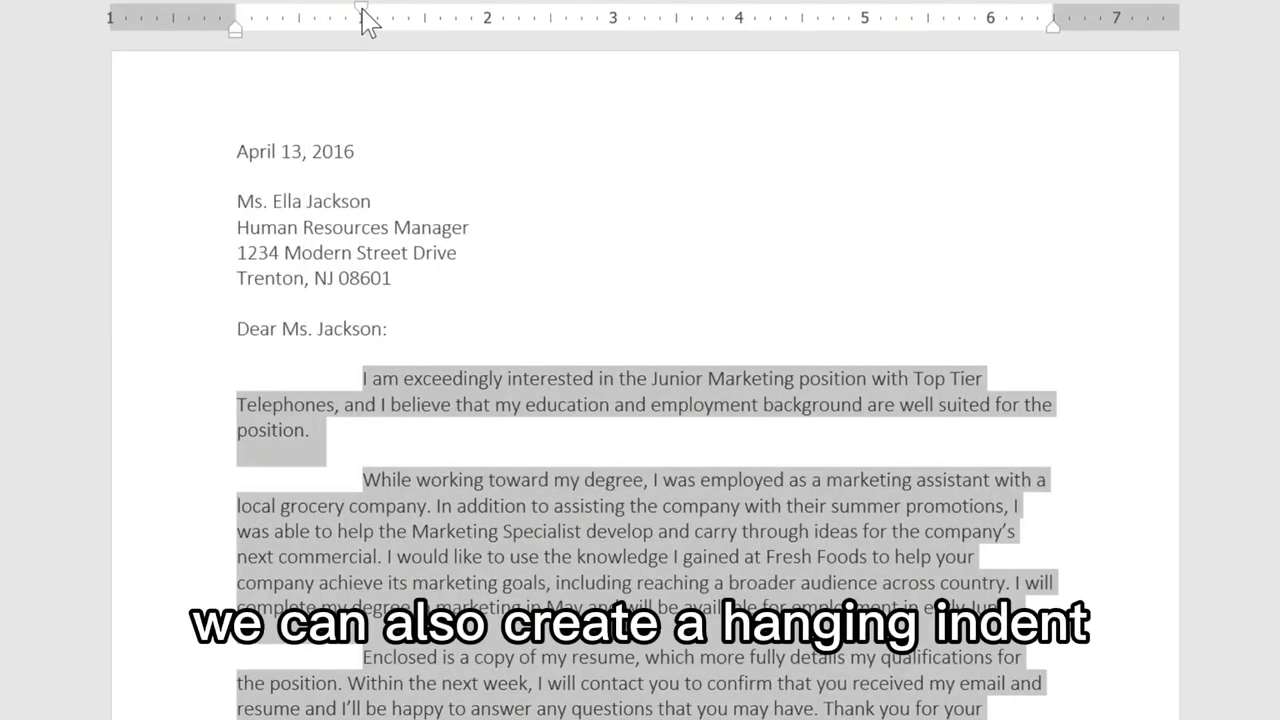
mouse_move(237, 29)
left_mouse_down()
mouse_move(449, 30)
mouse_move(310, 47)
left_mouse_up()
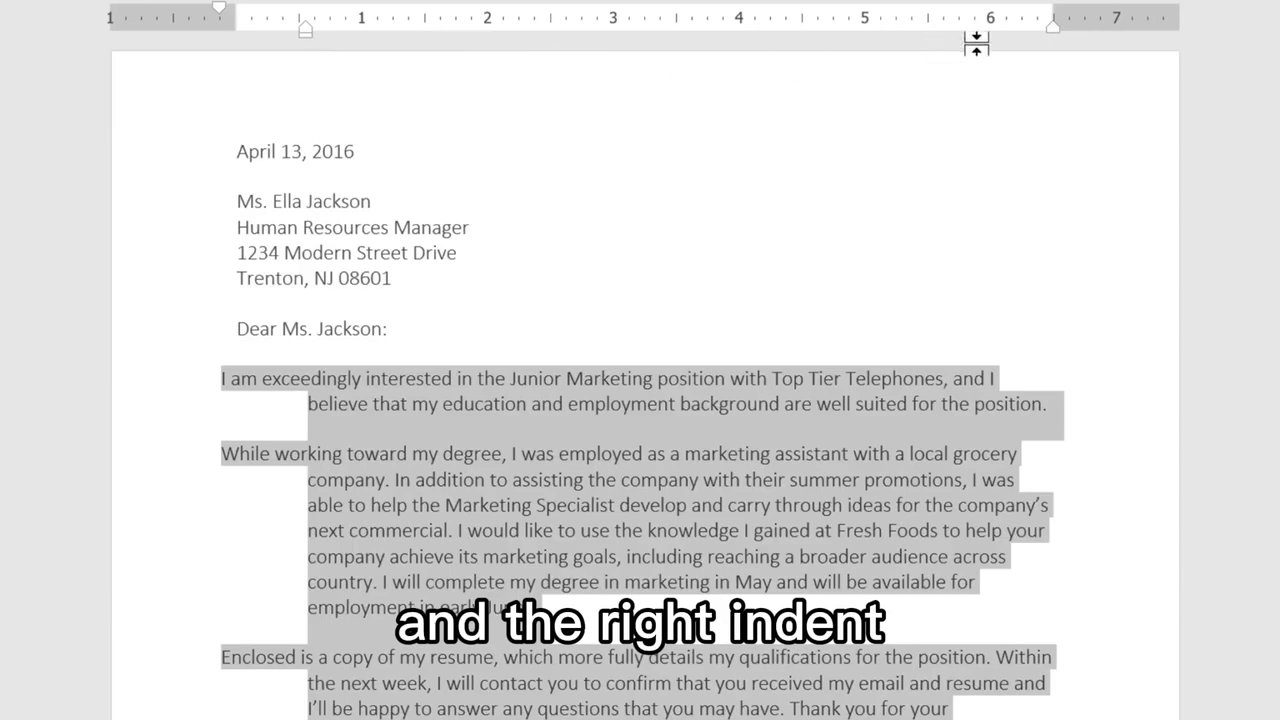
mouse_move(1054, 30)
left_mouse_down()
mouse_move(927, 44)
mouse_move(960, 30)
mouse_move(1052, 31)
left_mouse_up()
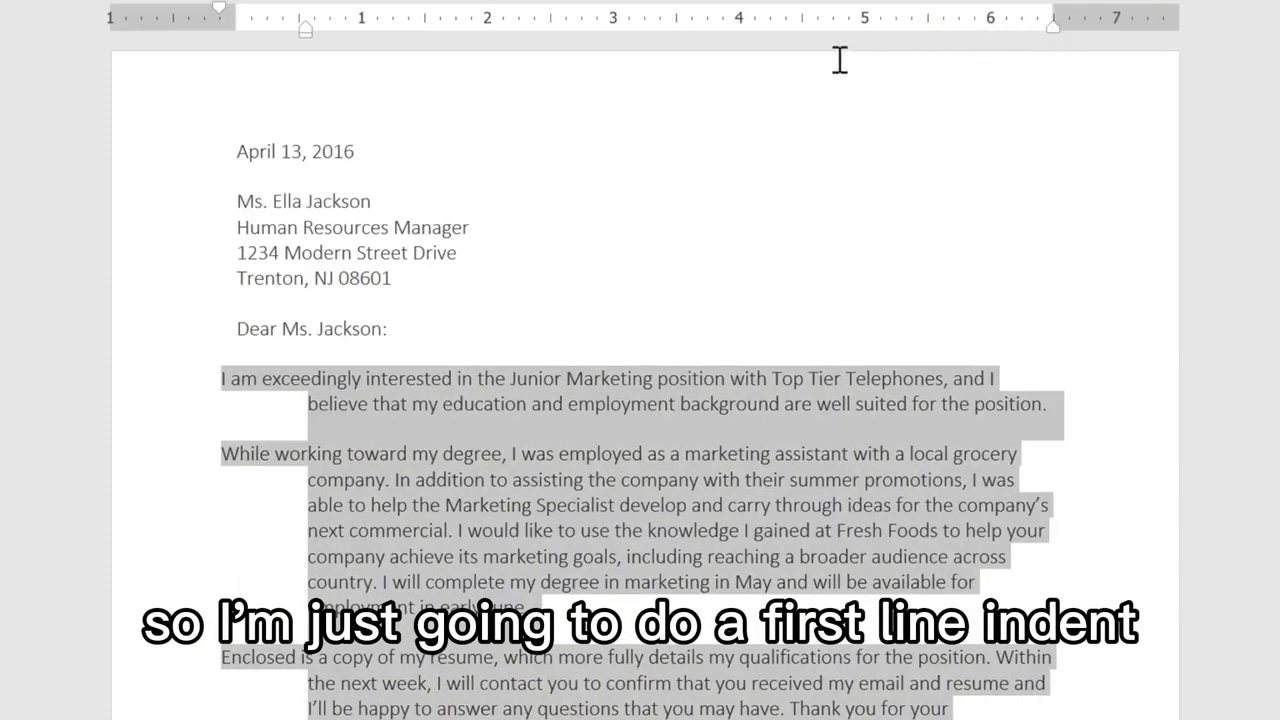
Step: Return the body paragraphs' left indent to 0 and set their first-line indent to about 0.25 inch
left_click_drag(307, 44, 240, 45)
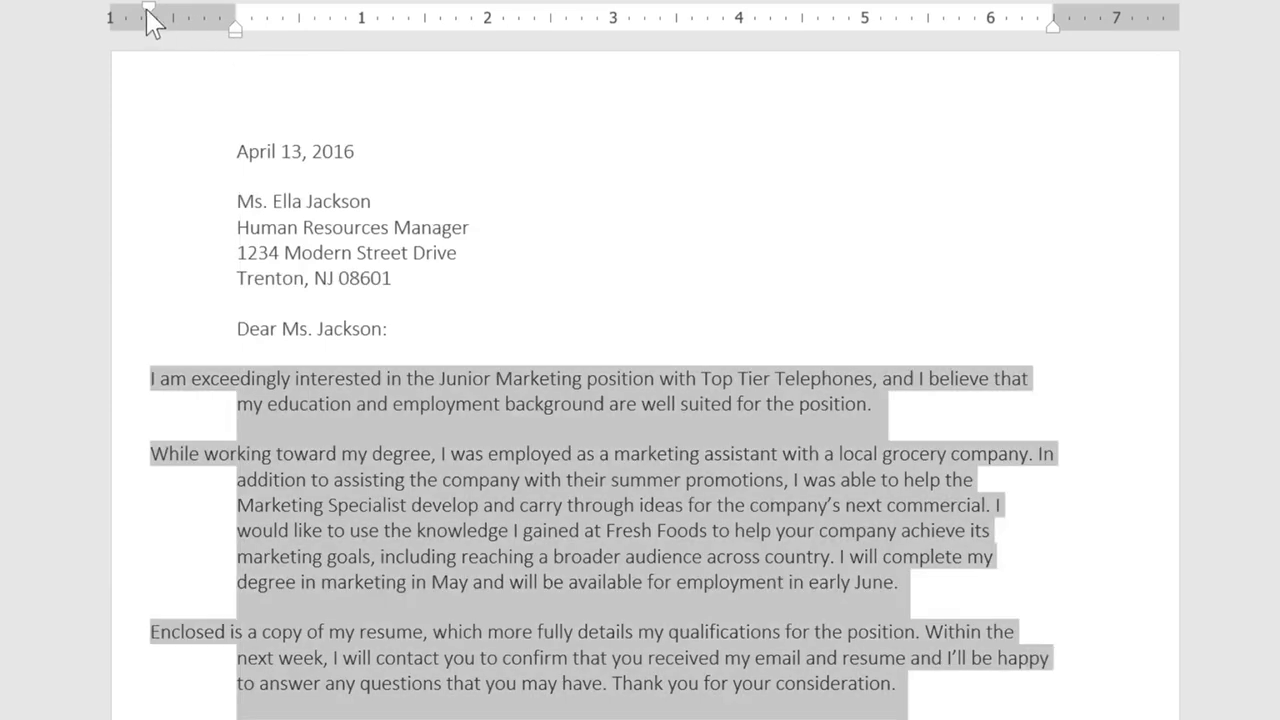
mouse_move(149, 10)
left_mouse_down()
mouse_move(256, 10)
mouse_move(272, 22)
left_mouse_up()
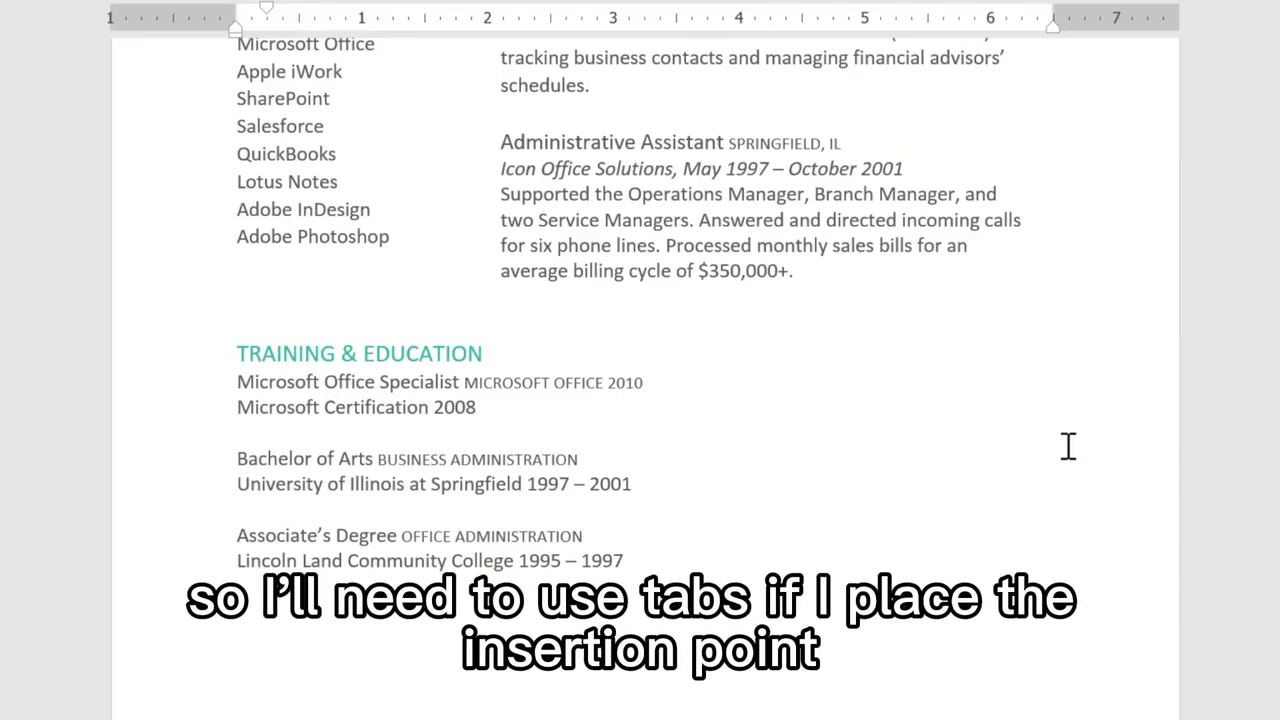
Step: Insert tabs before the dates in the Training & Education section: two before 2008 and one before each year range
left_click(433, 408)
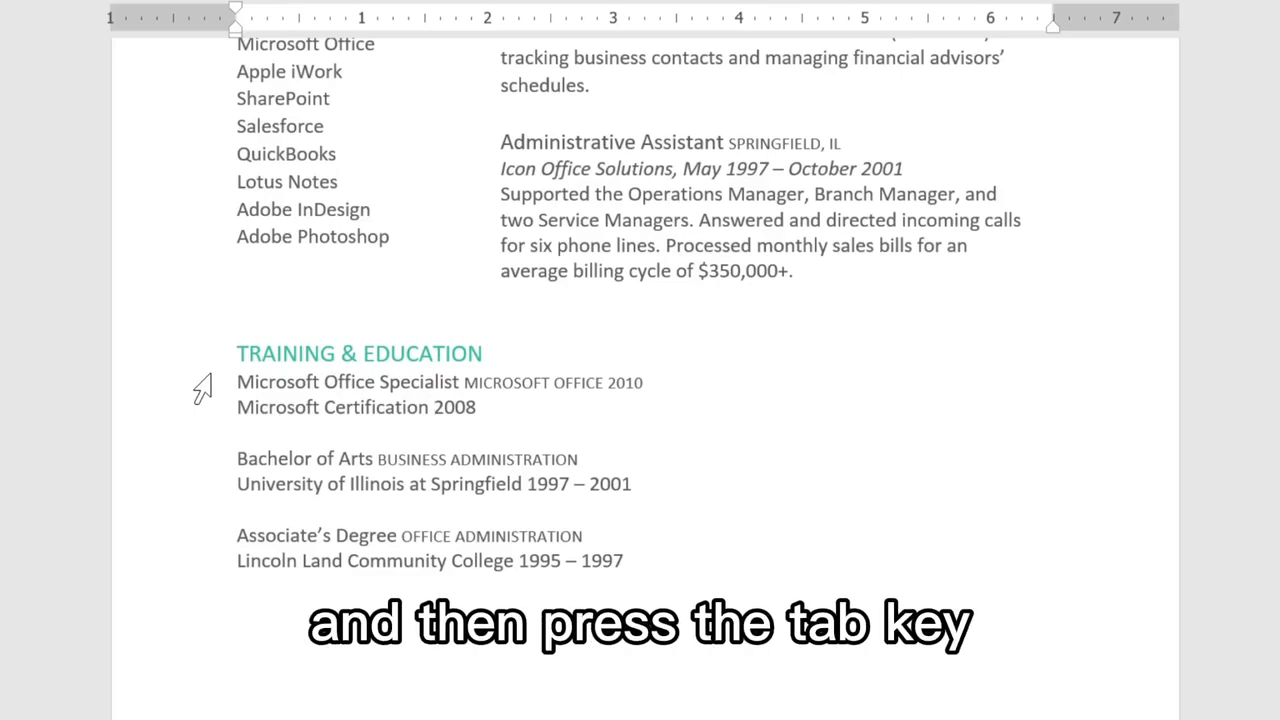
key("Tab")
key("Tab")
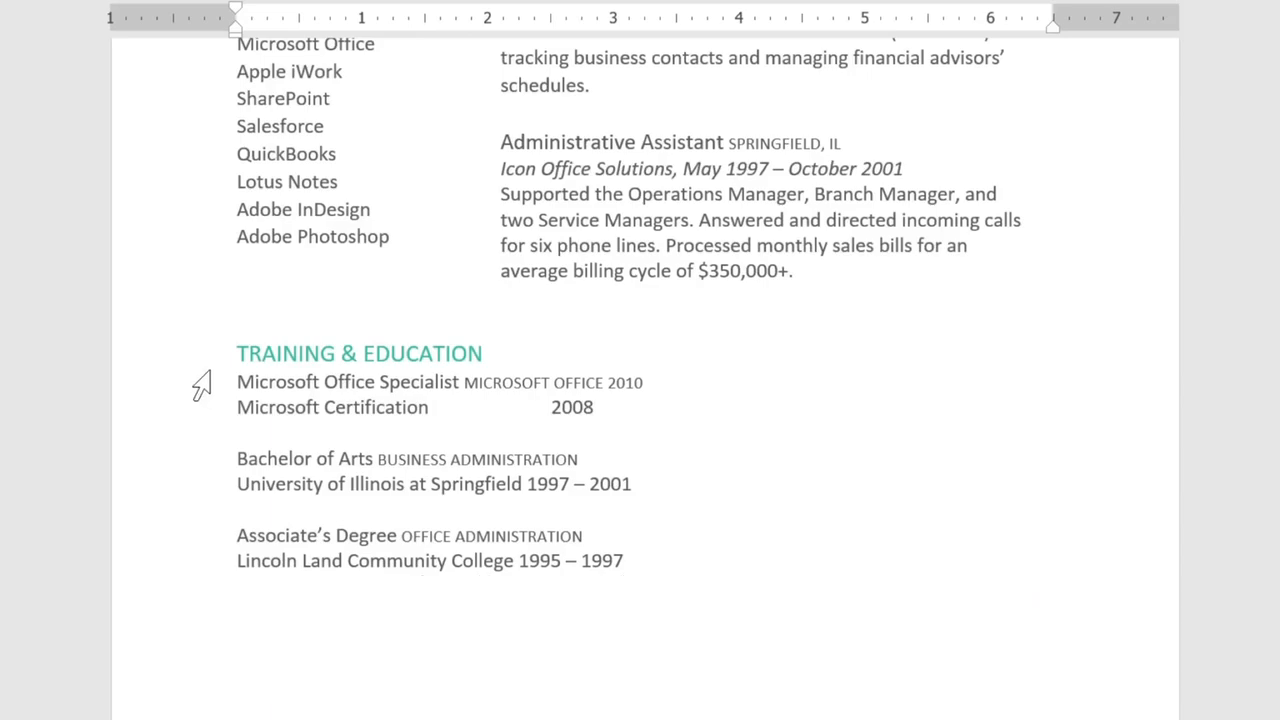
left_click(524, 484)
key("Tab")
left_click(518, 562)
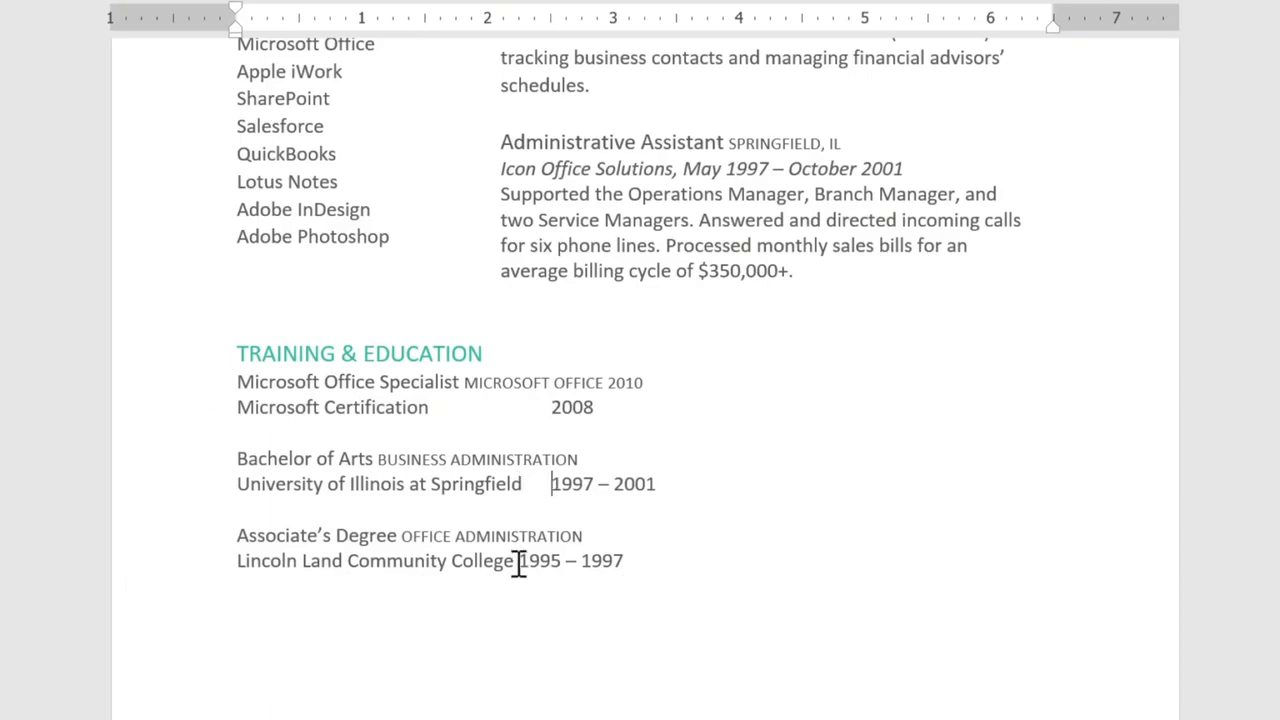
key("Tab")
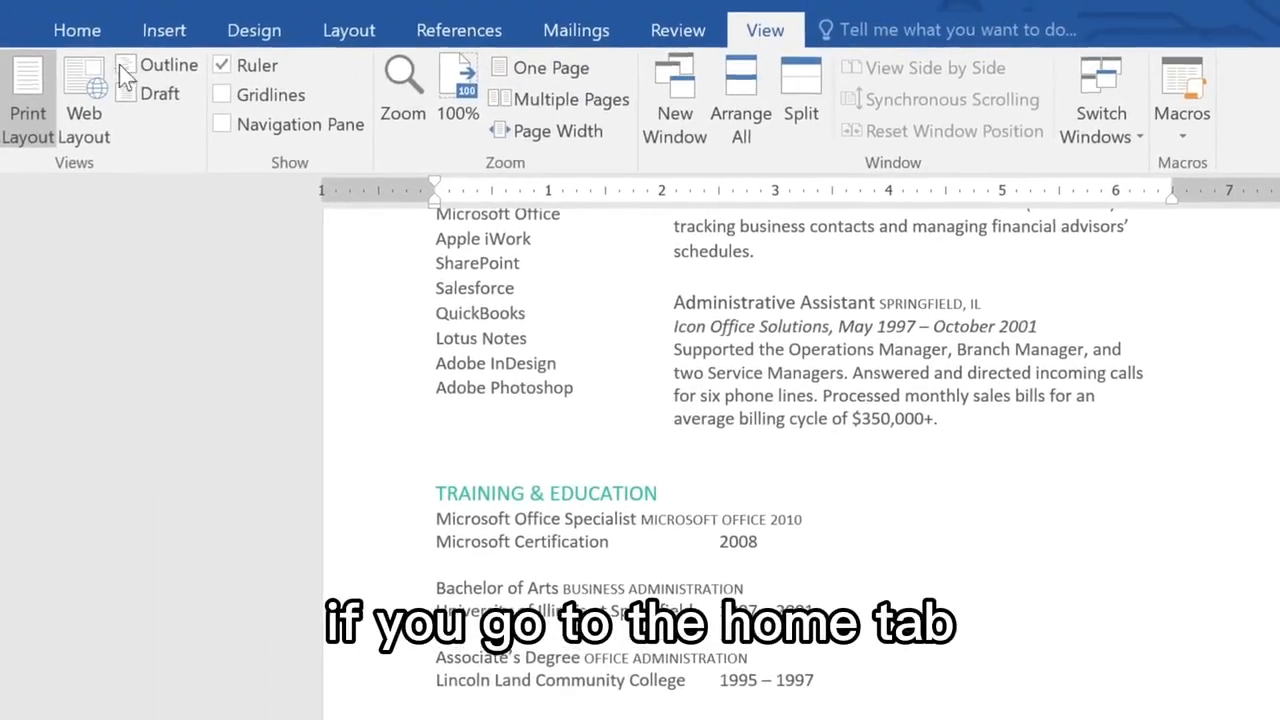
Step: Show the formatting marks and delete both tabs before 2008 in the Microsoft Certification line
left_click(78, 30)
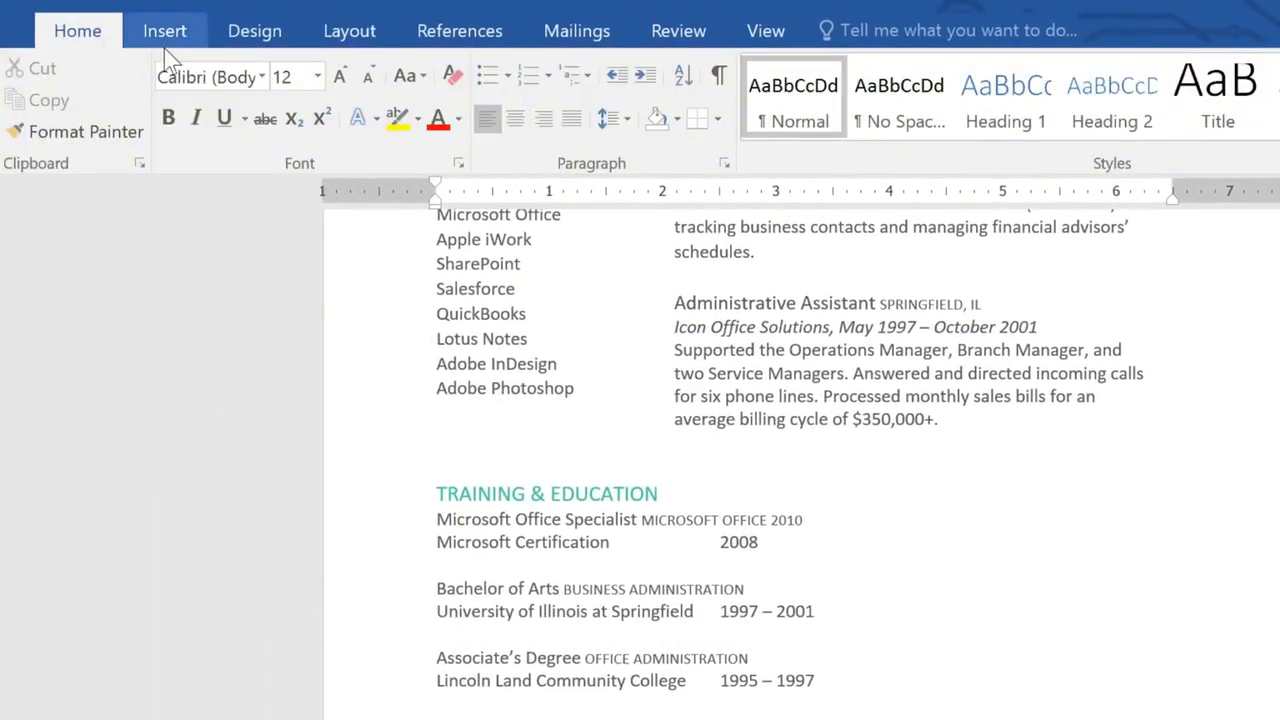
left_click(720, 78)
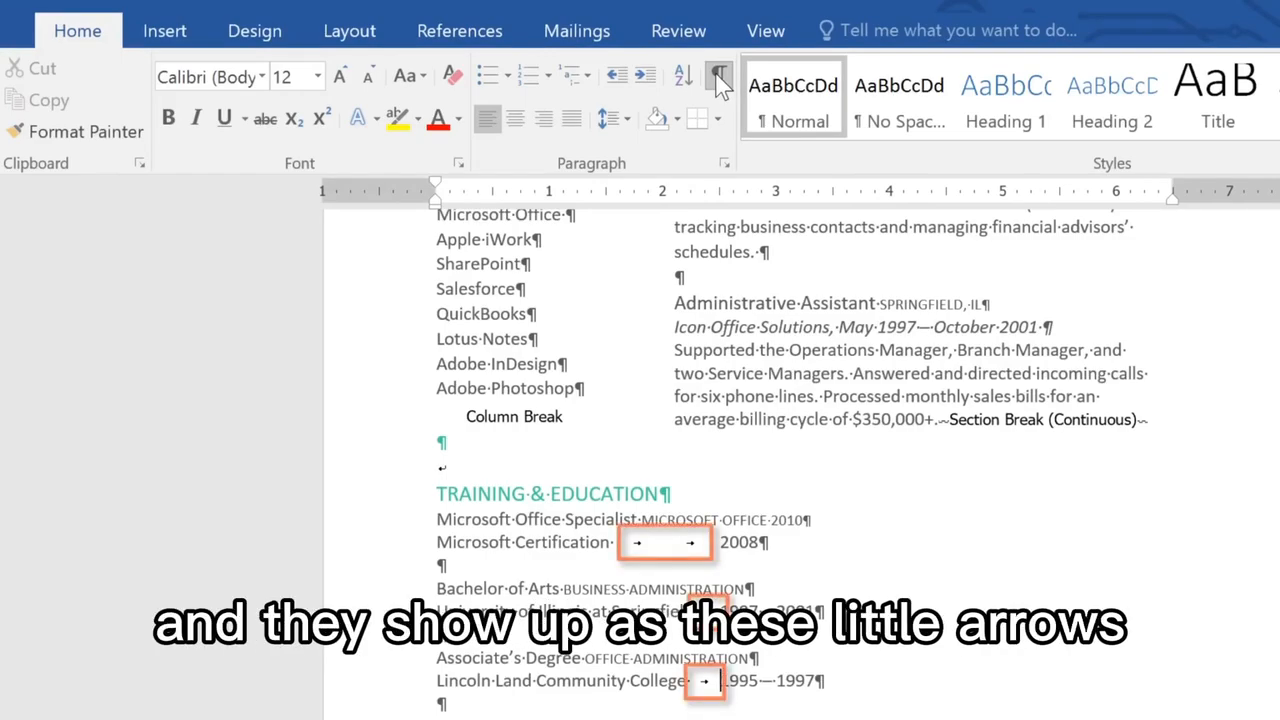
left_click(716, 541)
key("BackSpace")
key("BackSpace")
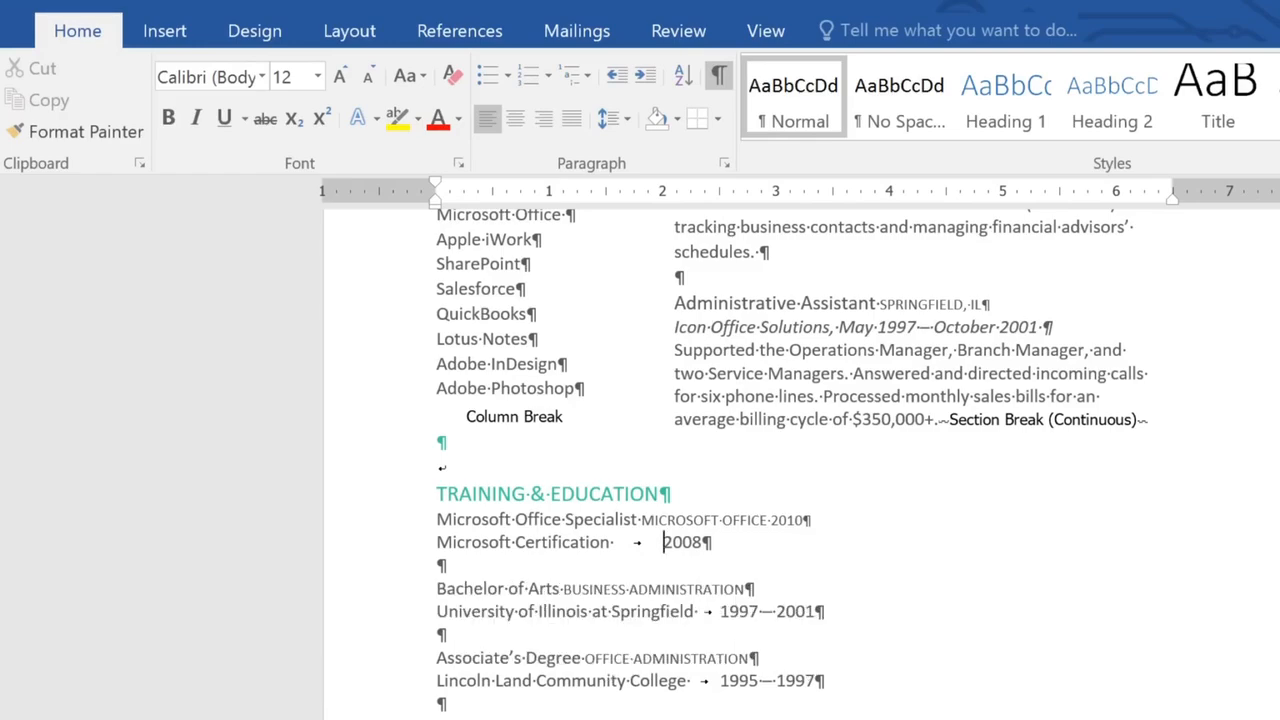
Step: Delete the tabs before 1997 – 2001 and 1995 – 1997, and hide the formatting marks
left_click(716, 611)
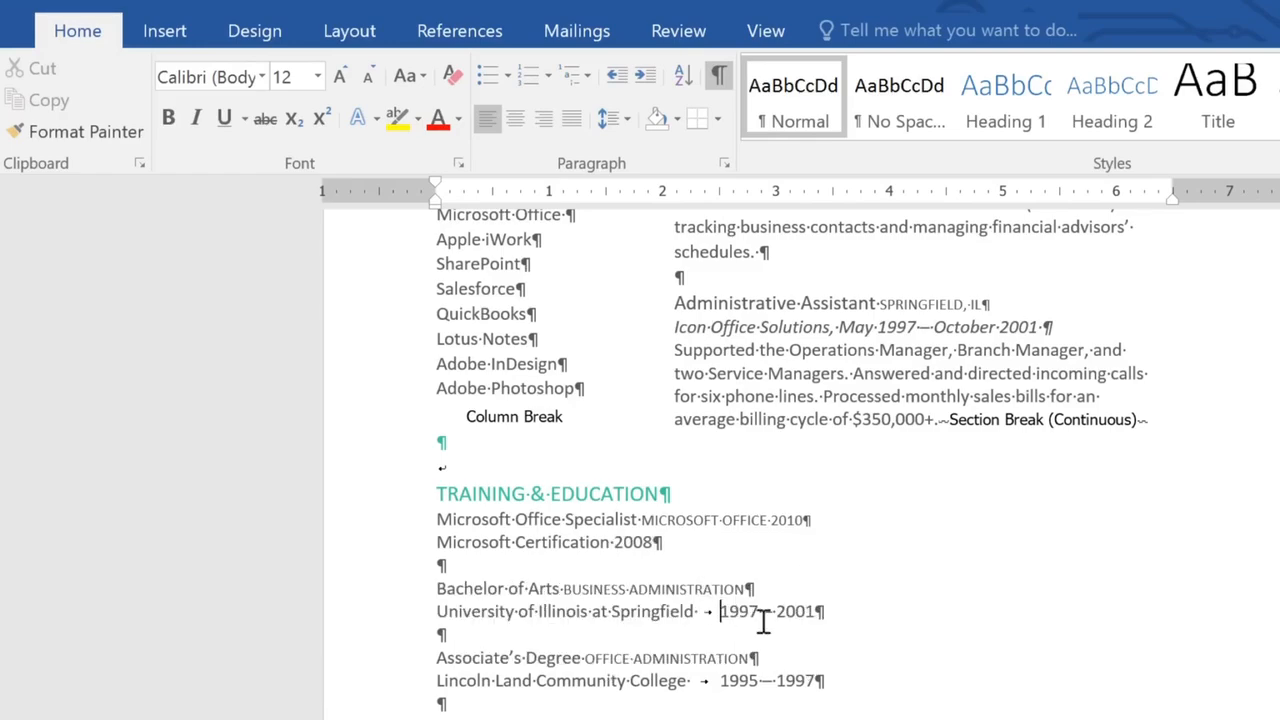
key("BackSpace")
key("BackSpace")
left_click(719, 680)
key("BackSpace")
key("BackSpace")
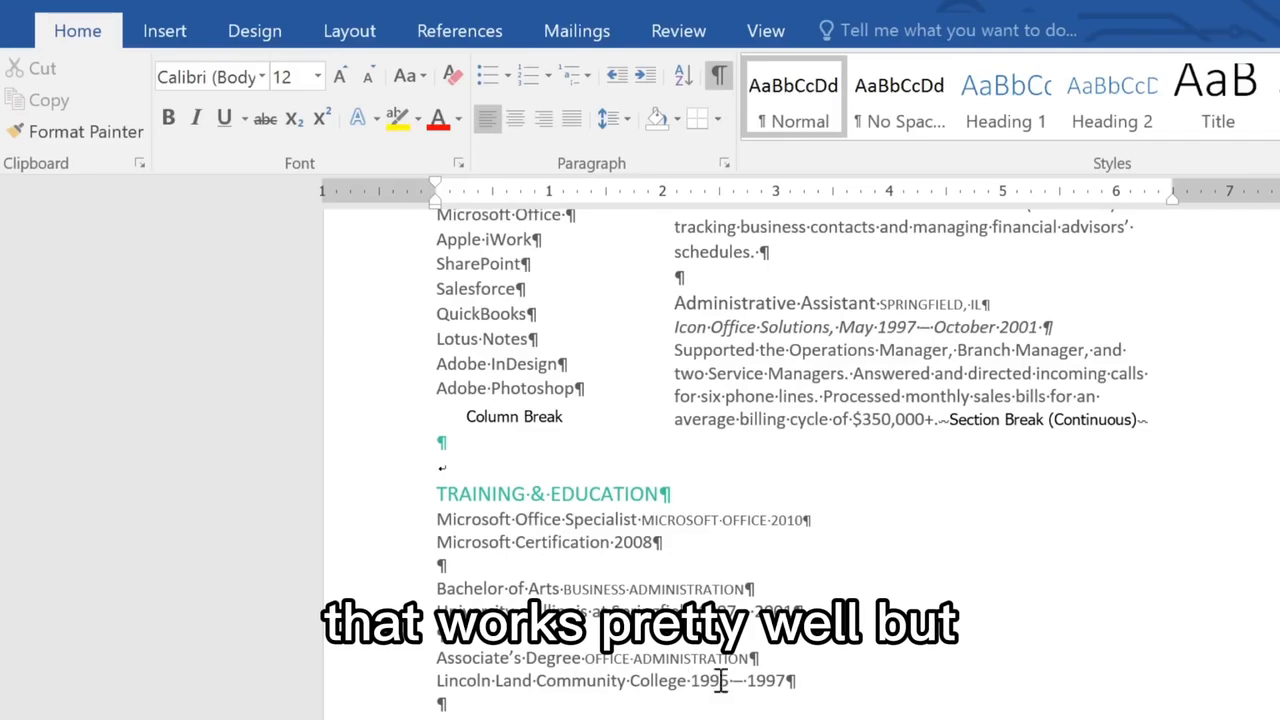
left_click(719, 77)
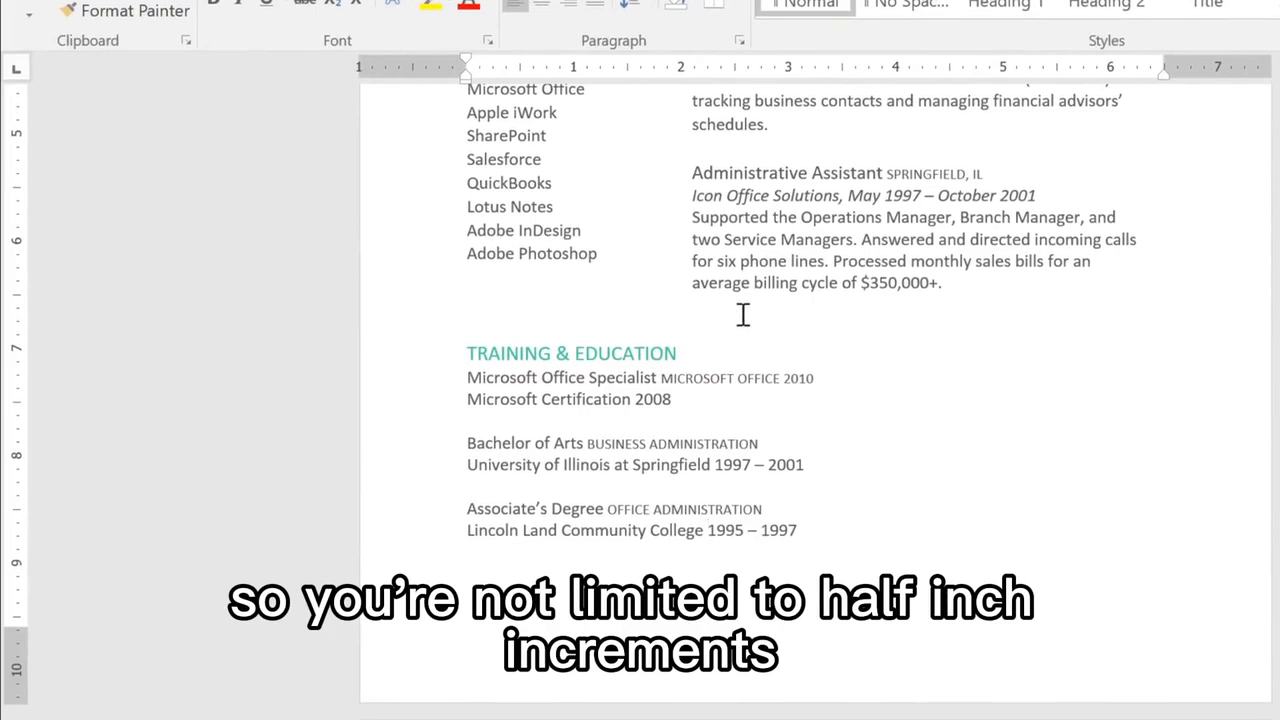
Step: Add a right tab stop at 6 inches to all the lines under the Training & Education heading
left_click(24, 75)
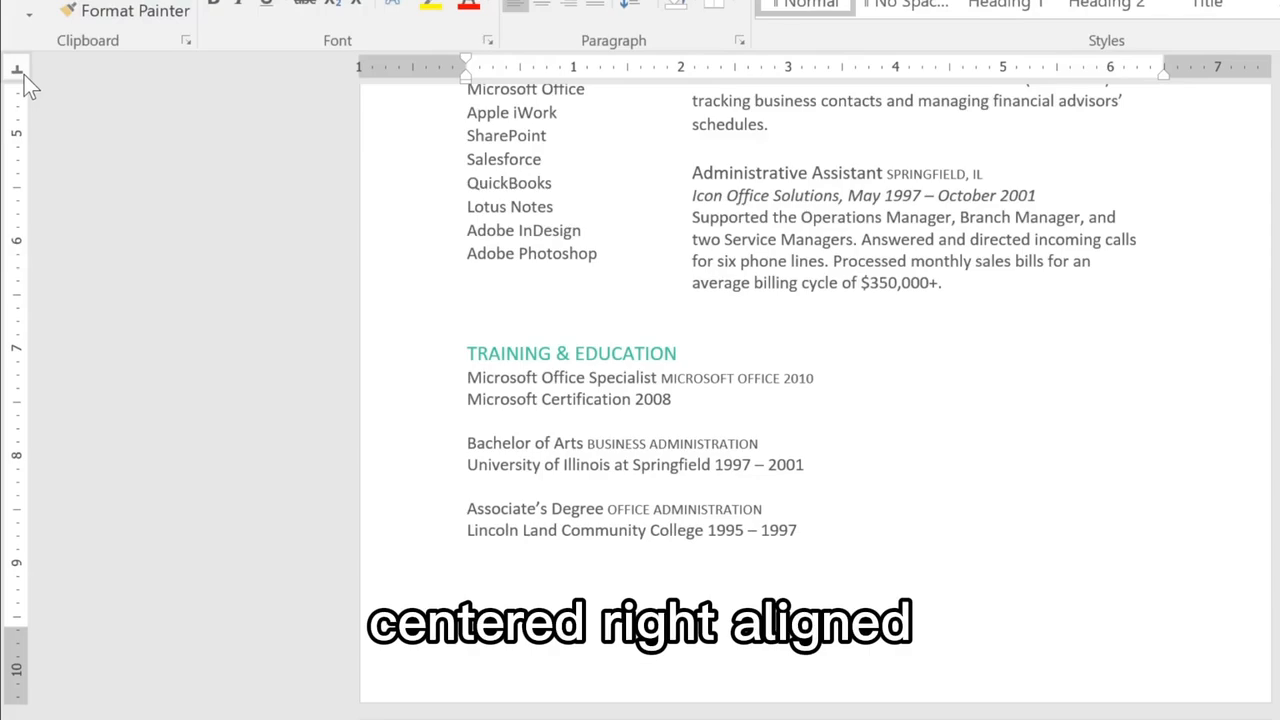
left_click(24, 75)
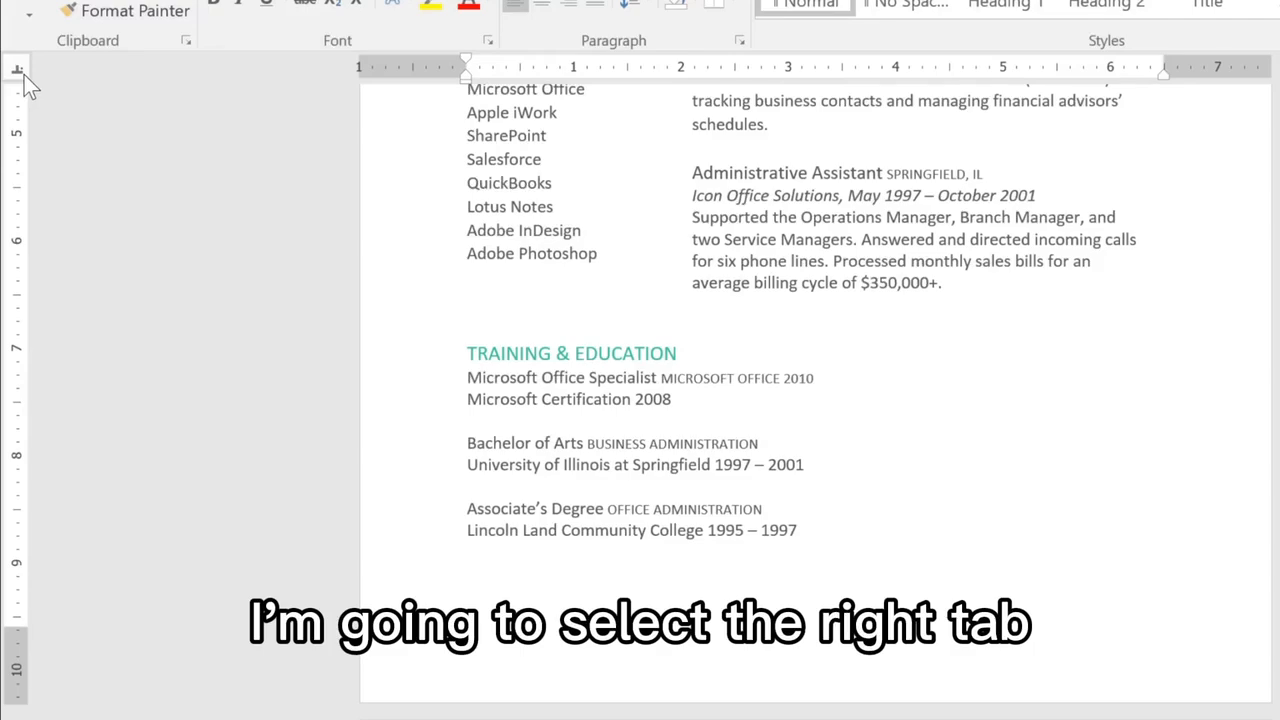
left_click(24, 75)
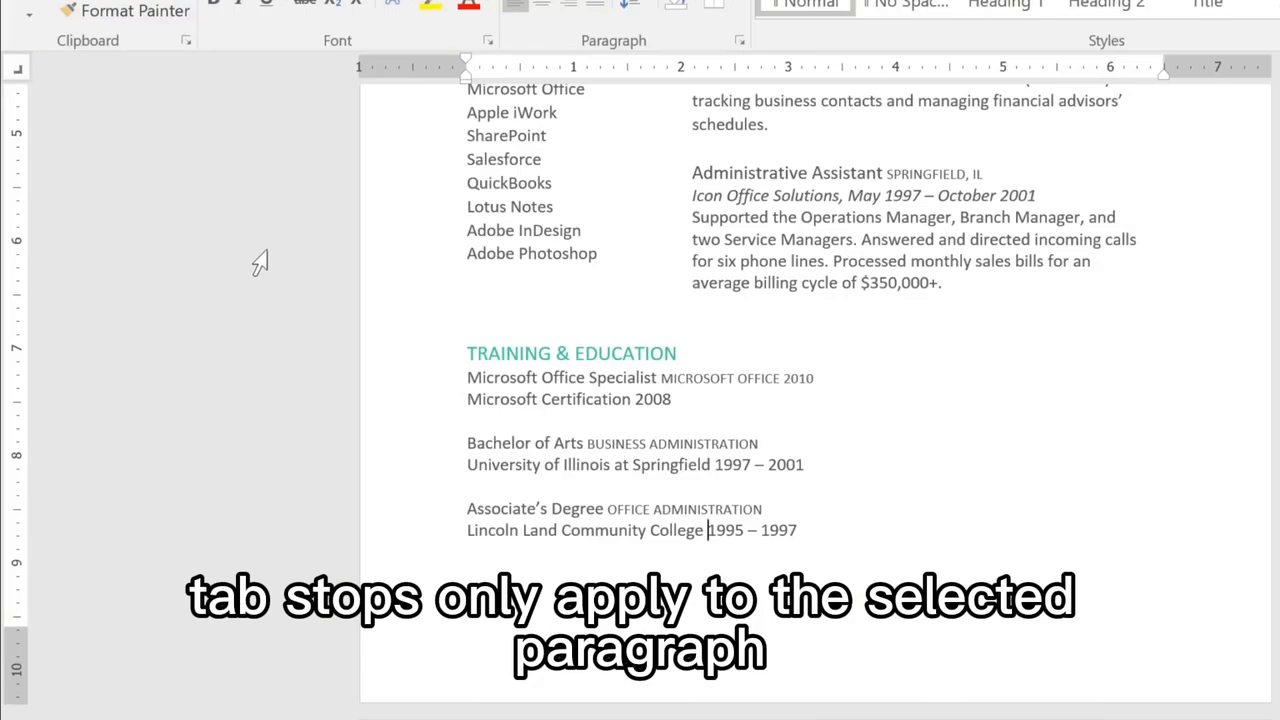
left_click_drag(466, 378, 793, 548)
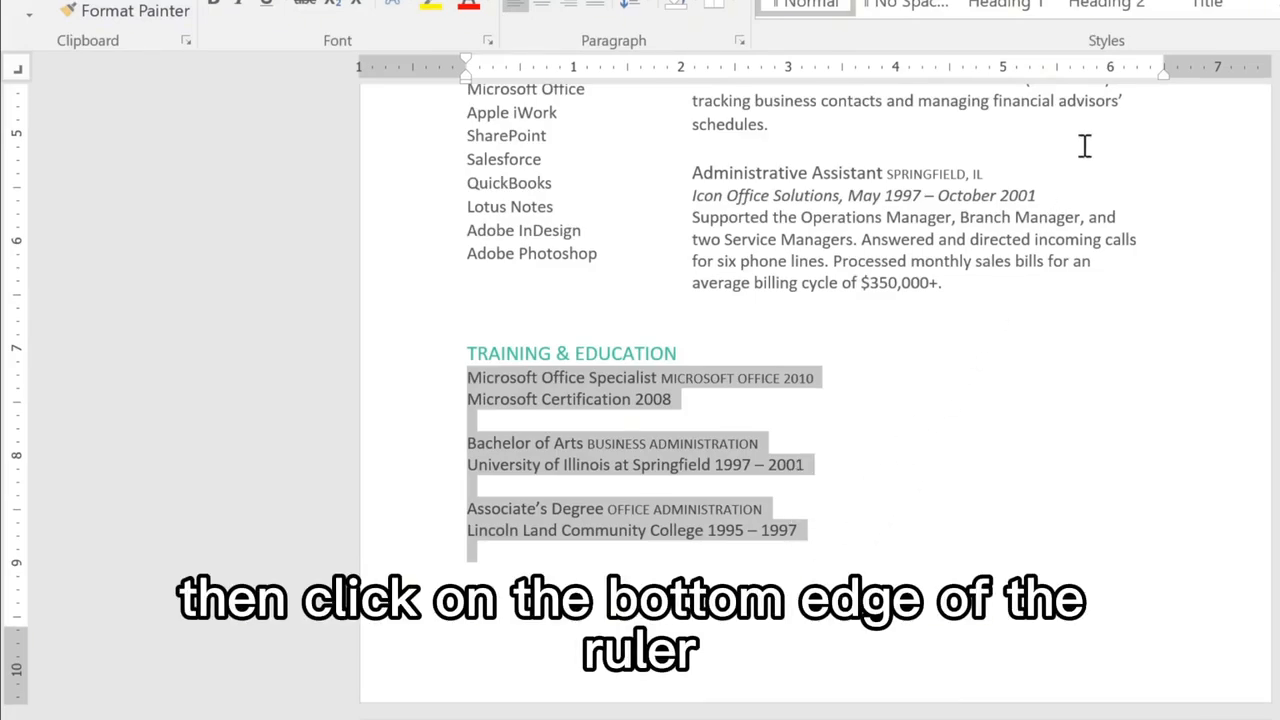
left_click(1110, 81)
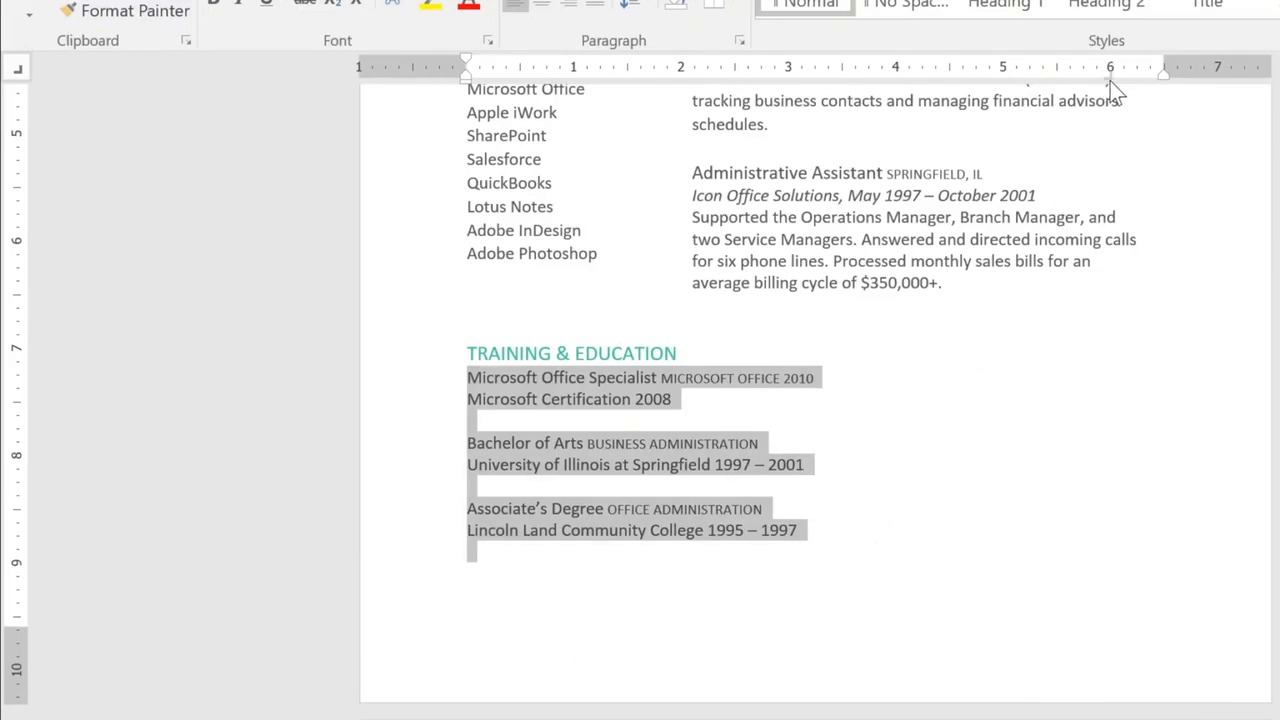
Step: Add a second right tab stop at 5.5 inches to the selected lines and remove it again
left_click(1058, 82)
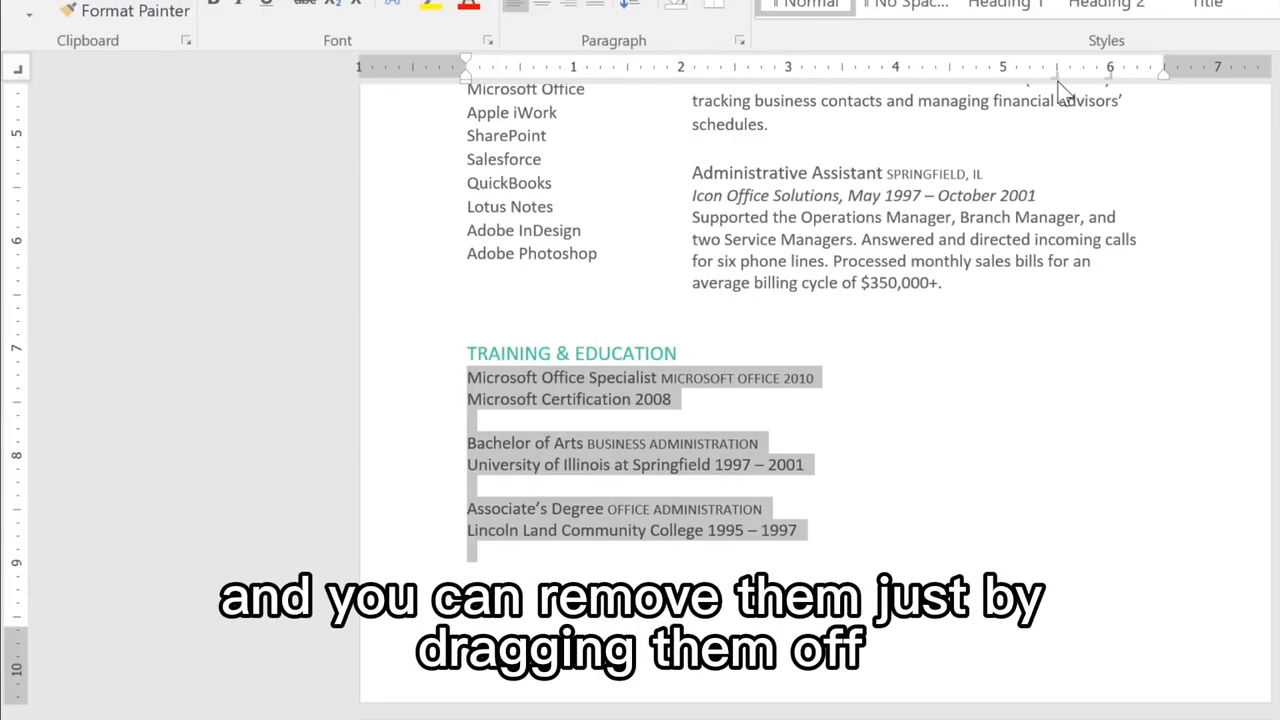
left_click_drag(1058, 75, 1073, 108)
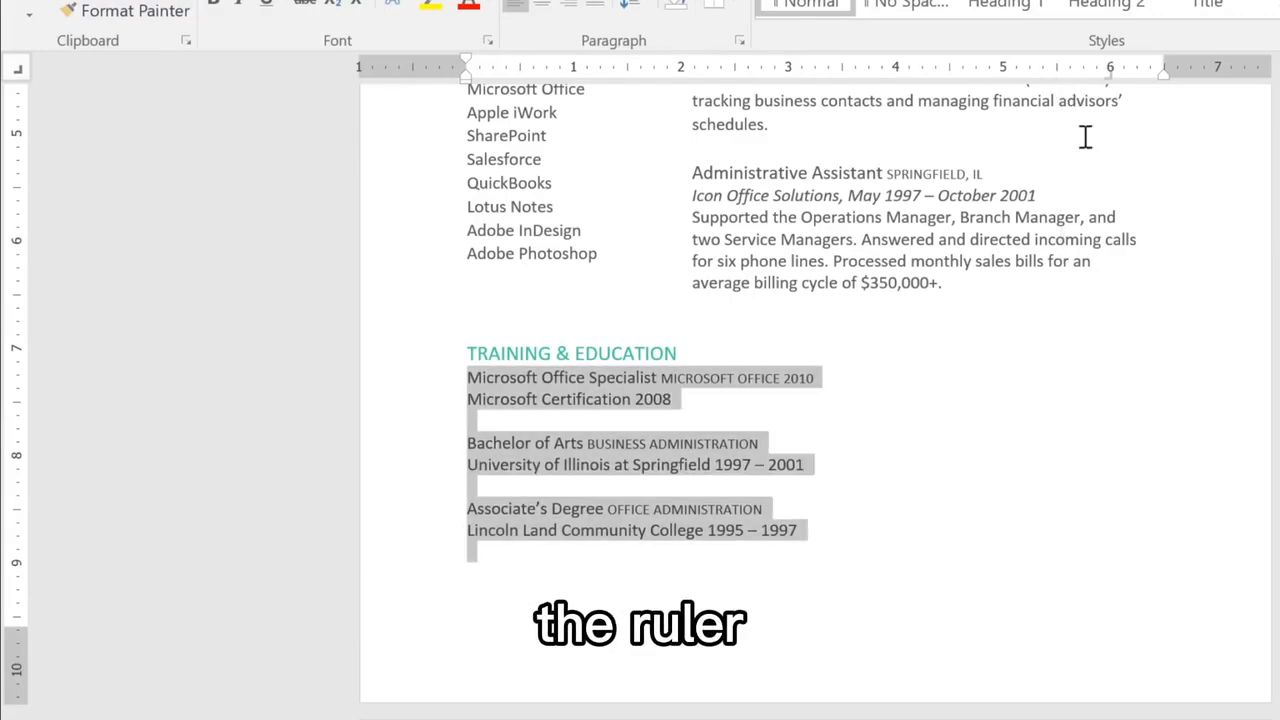
Step: Insert one tab before 2008, 1997 – 2001 and 1995 – 1997 to align the dates at the right tab stop
left_click(636, 399)
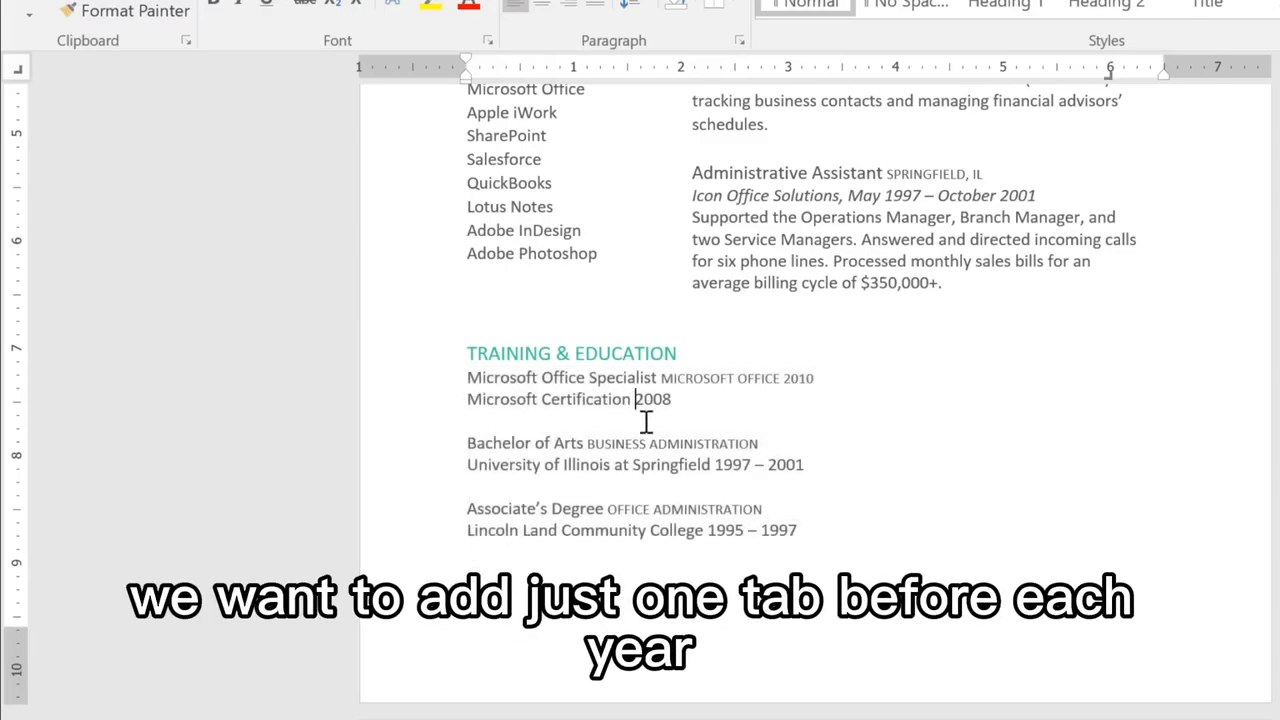
key("Tab")
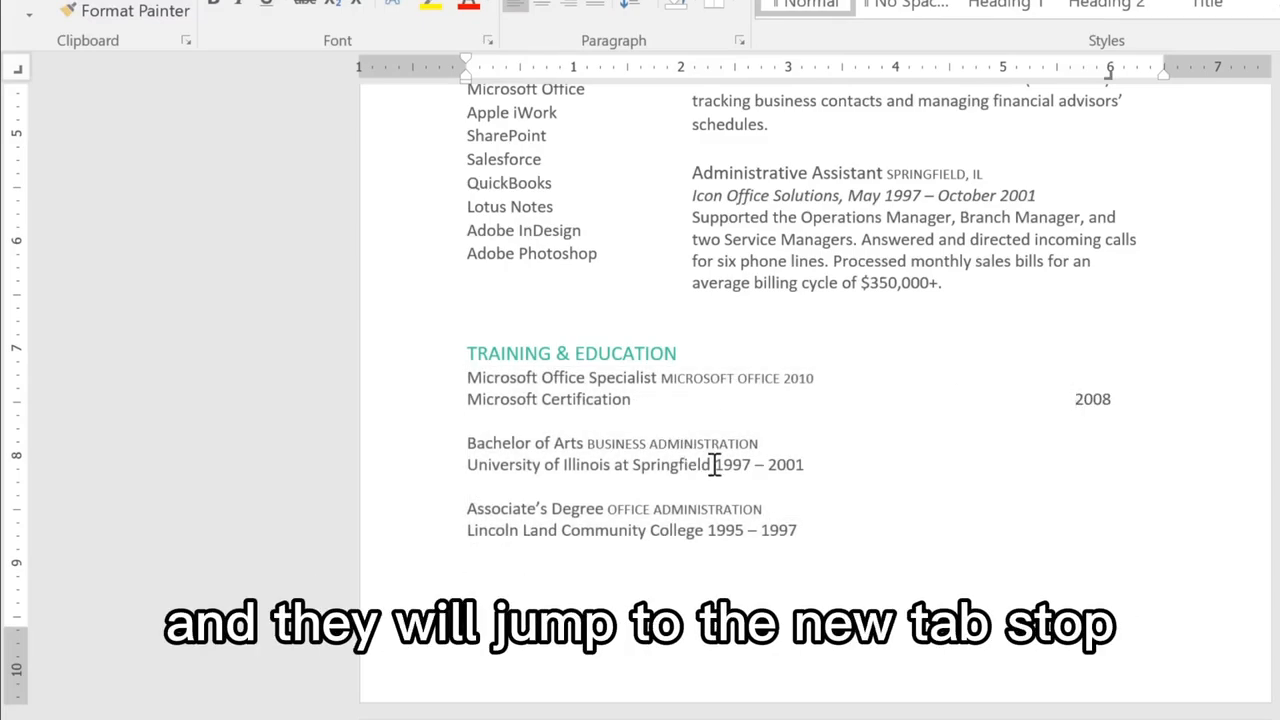
left_click(714, 464)
key("Tab")
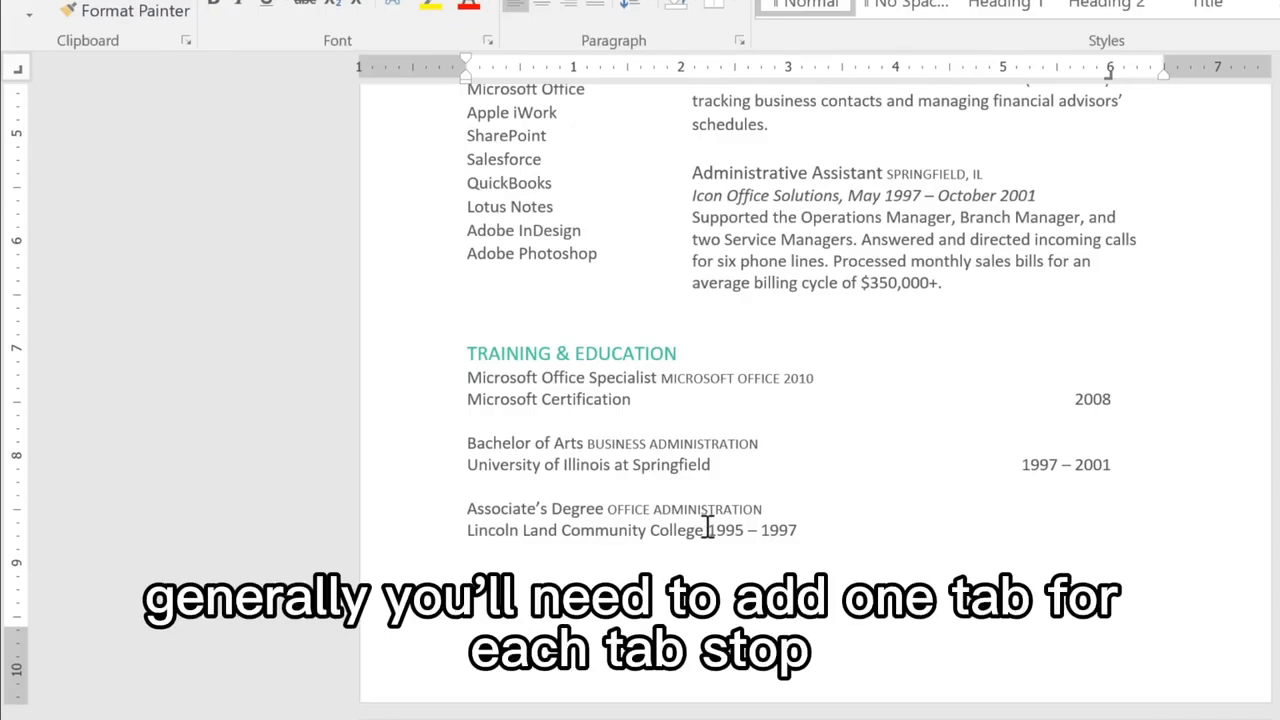
left_click(707, 530)
key("Tab")
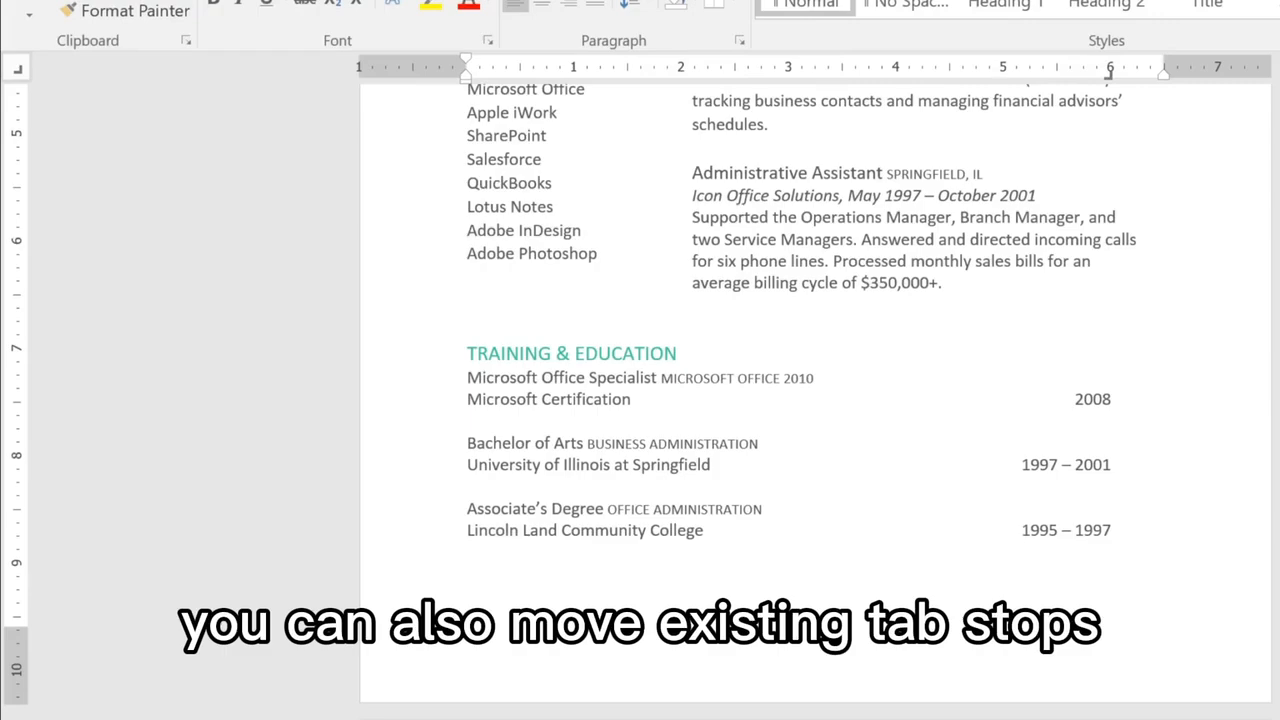
Step: Move the right tab stop of the Training & Education lines to about 1.7 inches and back to 6 inches
left_click_drag(466, 376, 812, 562)
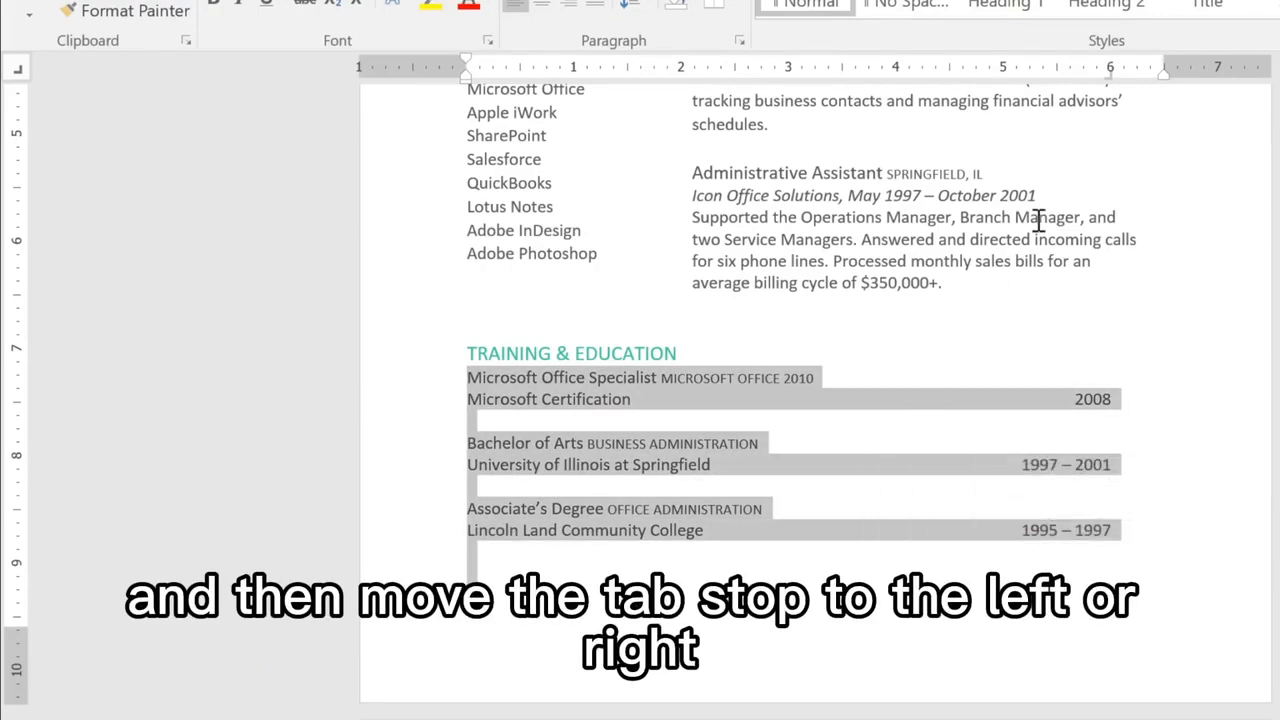
left_click_drag(1108, 78, 646, 77)
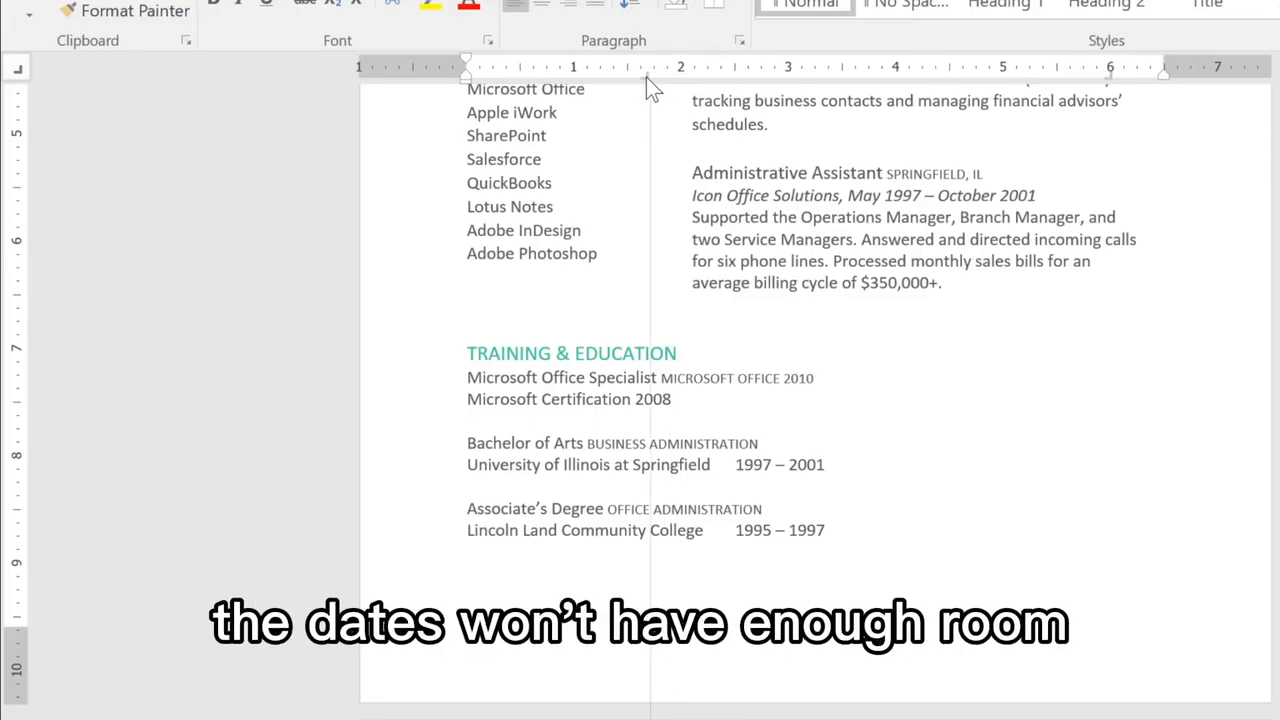
left_click_drag(646, 77, 1110, 86)
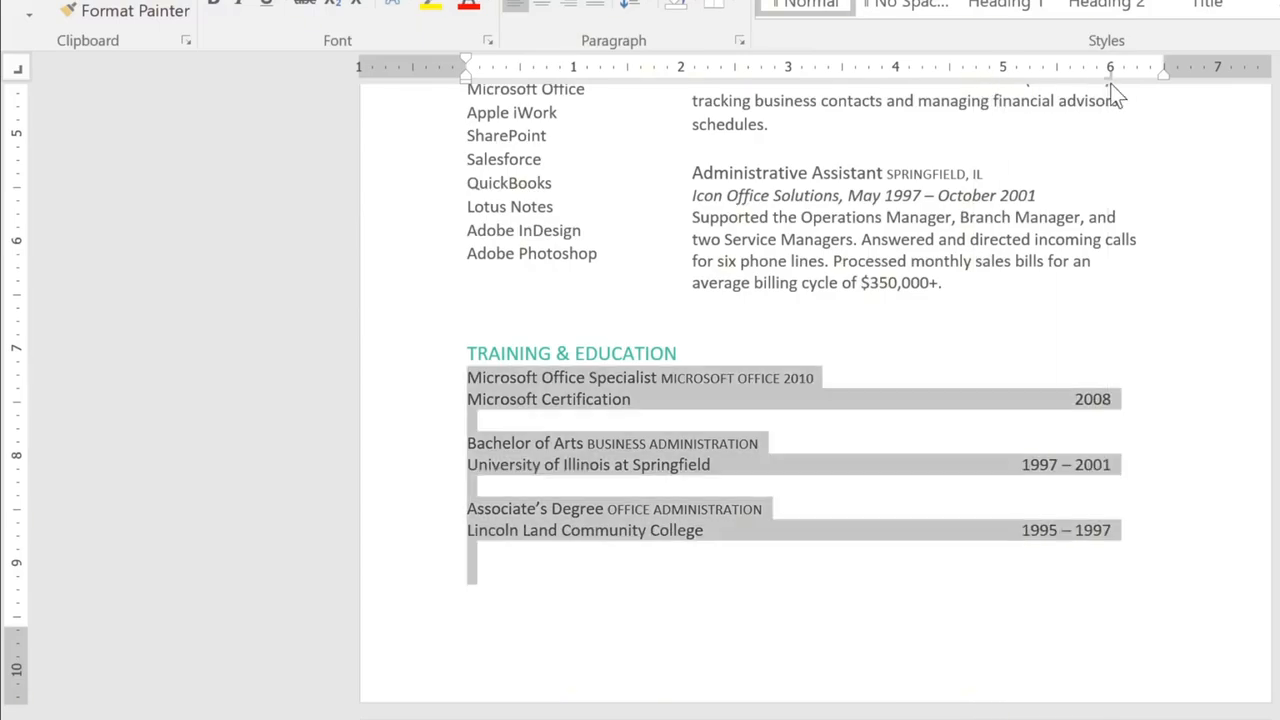
left_click(1140, 292)
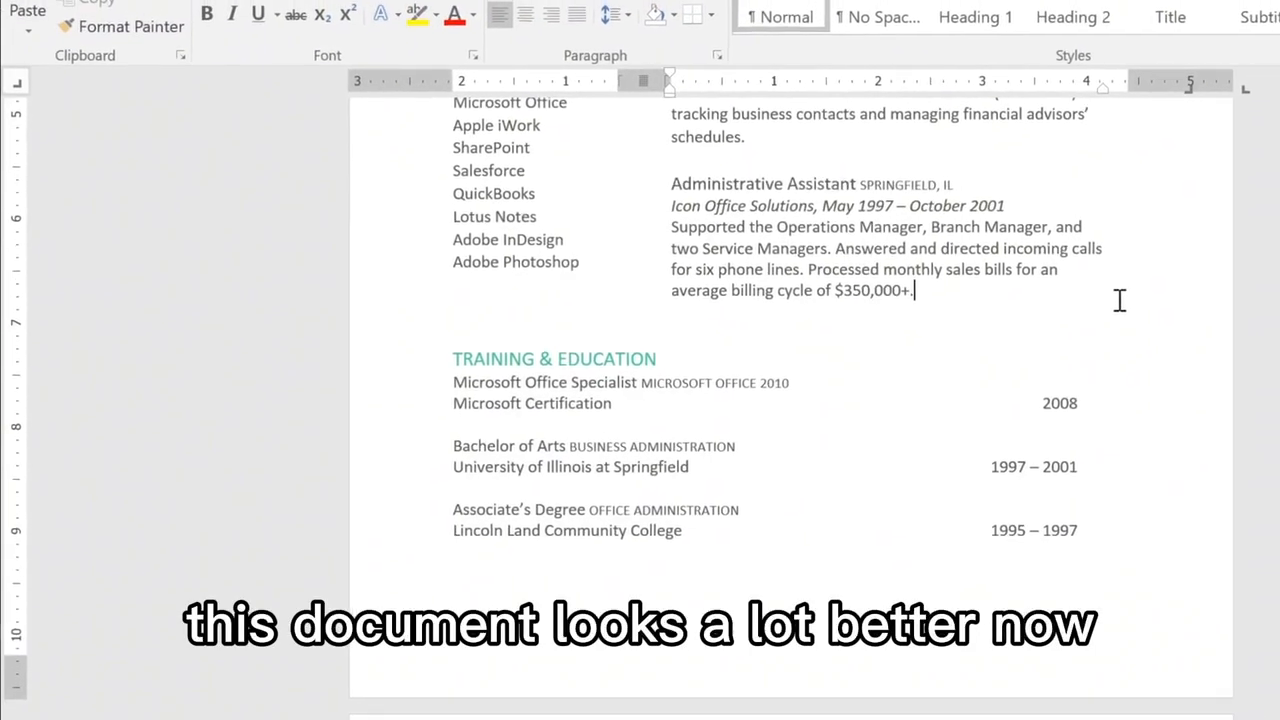